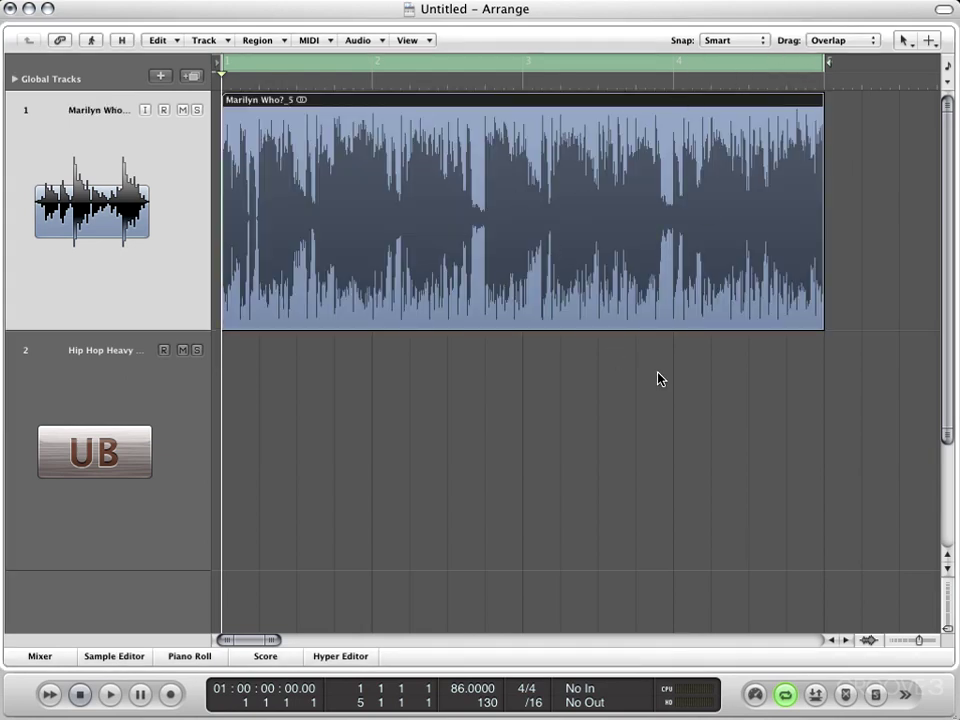
Play the 'Marilyn Who?' loop with the drums, then stop it partway through bar 2.
key(space)
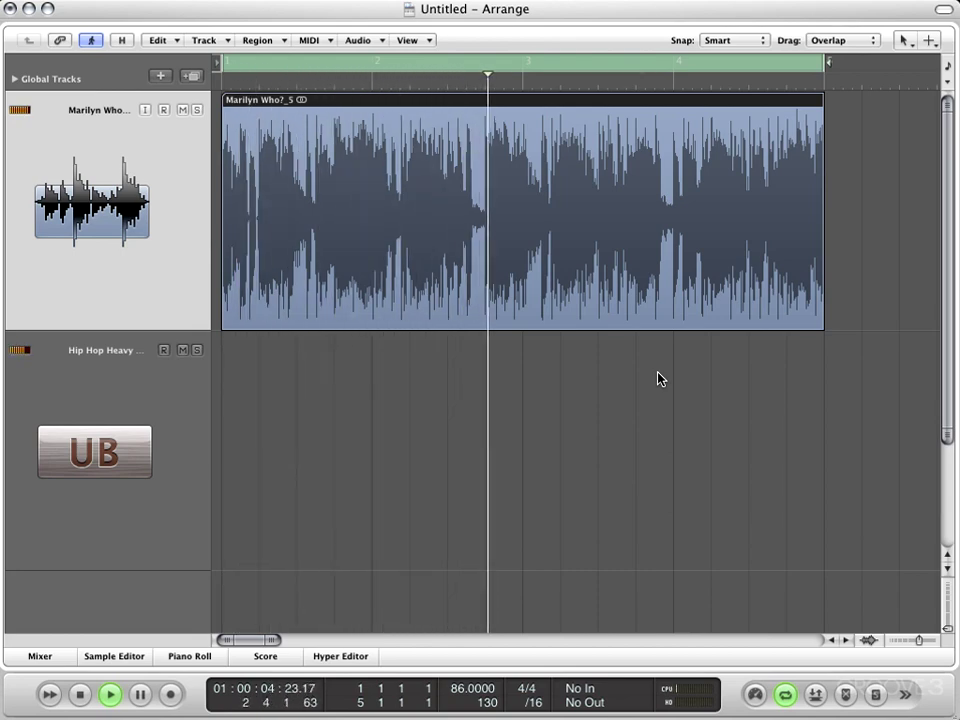
key(space)
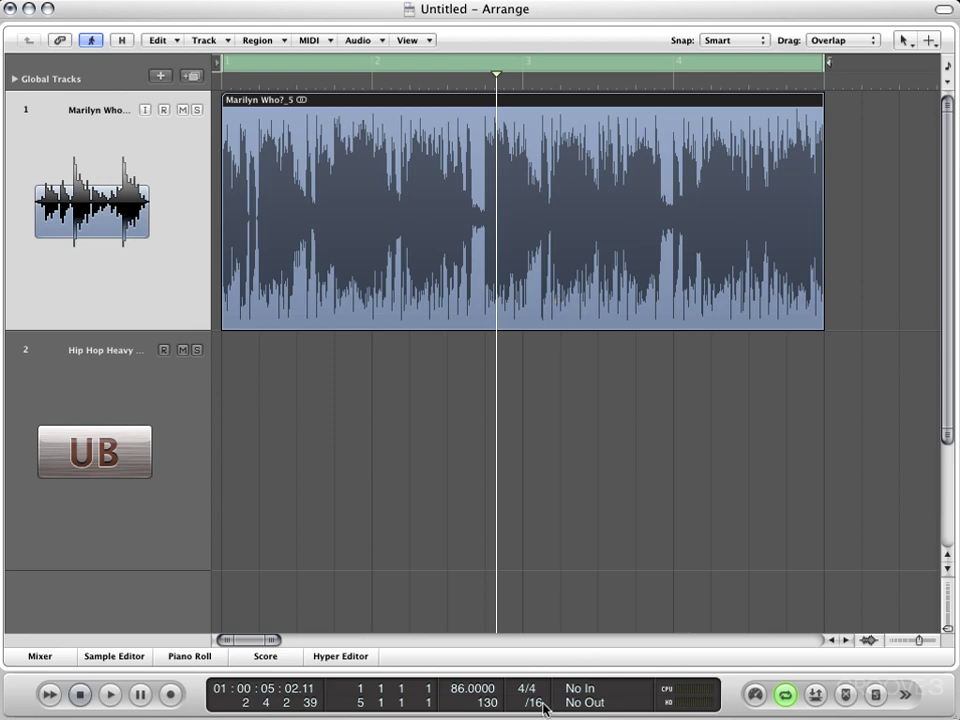
mouse_move(538, 708)
Zoom in on the start of the 'Marilyn Who?' region and switch to the Scissors tool.
drag(415, 360, 231, 86)
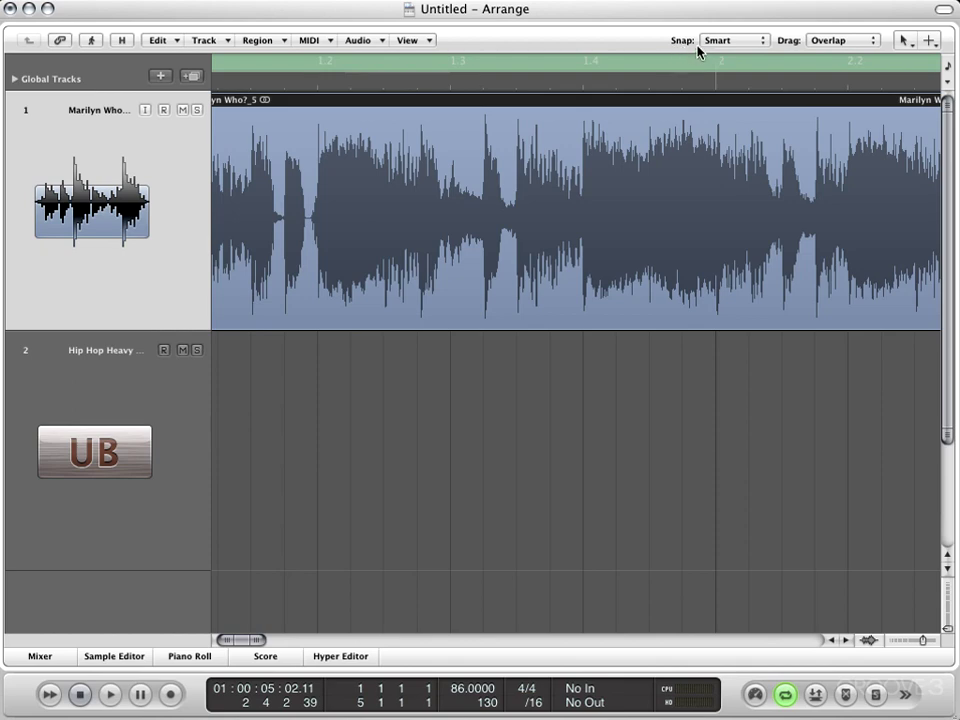
scroll(600, 255, left, 2)
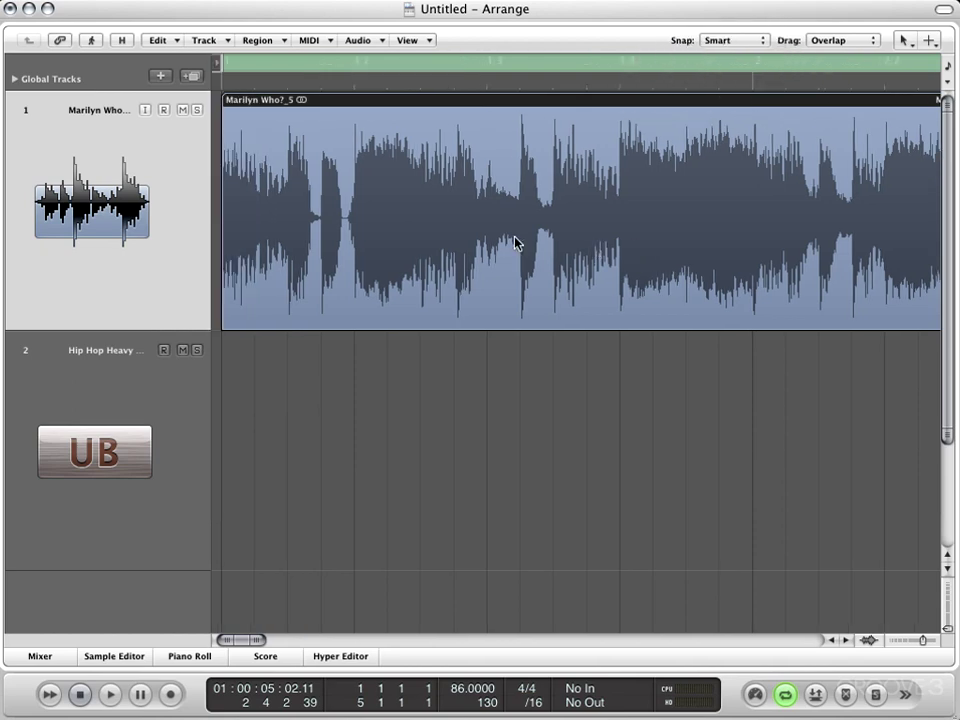
key(Escape)
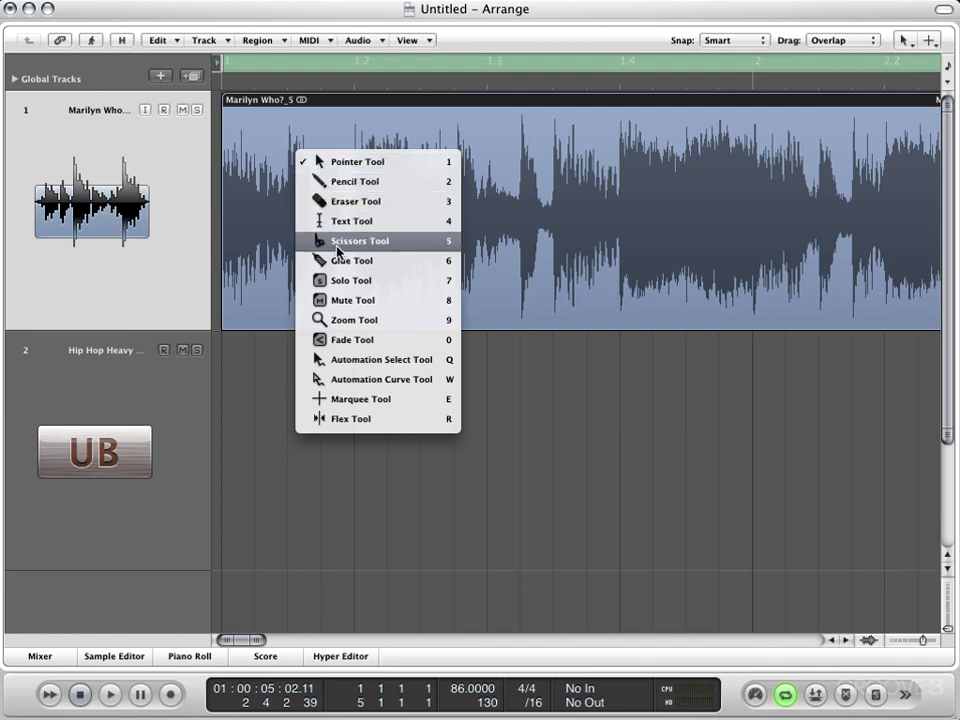
click(339, 249)
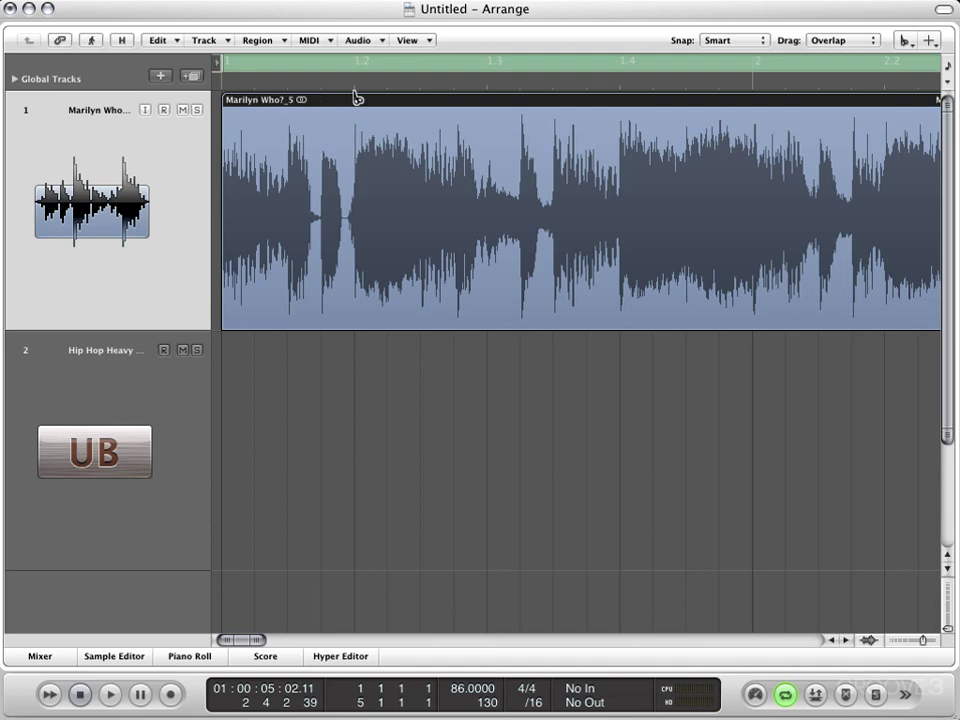
Slice the region into equal sixteenth-note pieces and zoom out to show all four bars.
alt+click(255, 115)
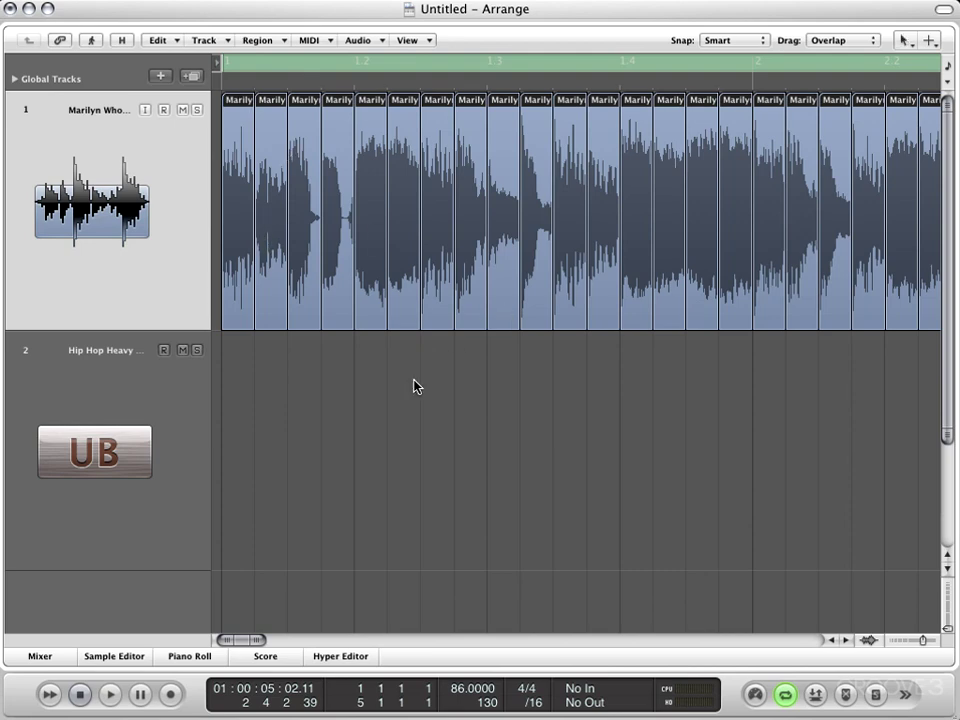
key(ctrl+Left)
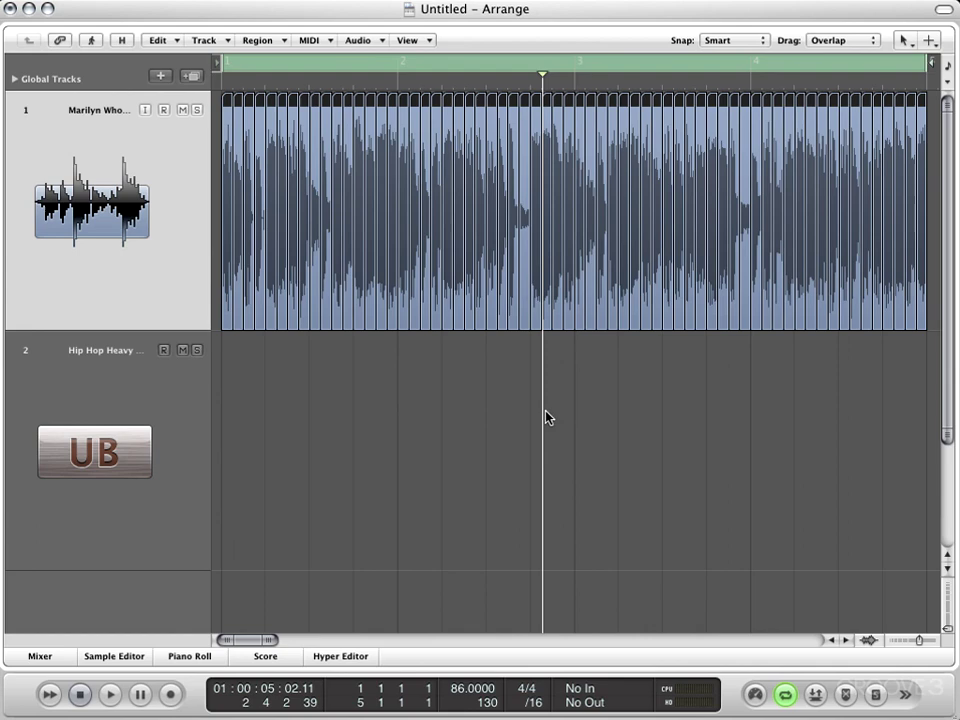
Convert the slices to a new sampler track, removing '_5' from the instrument name 'Marilyn Who?'.
right_click(724, 101)
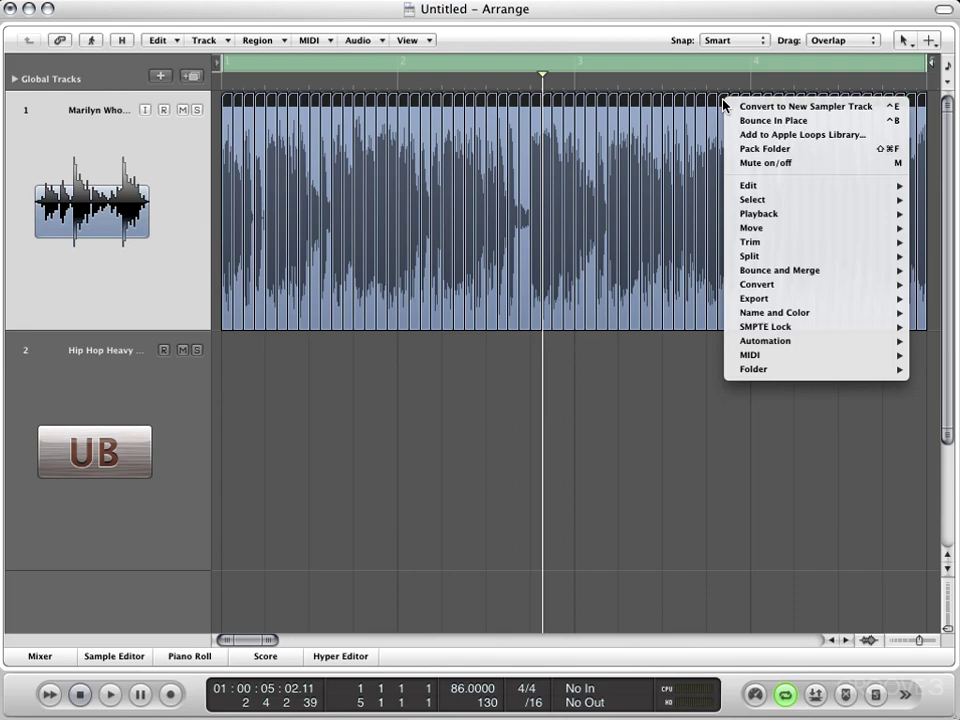
click(745, 106)
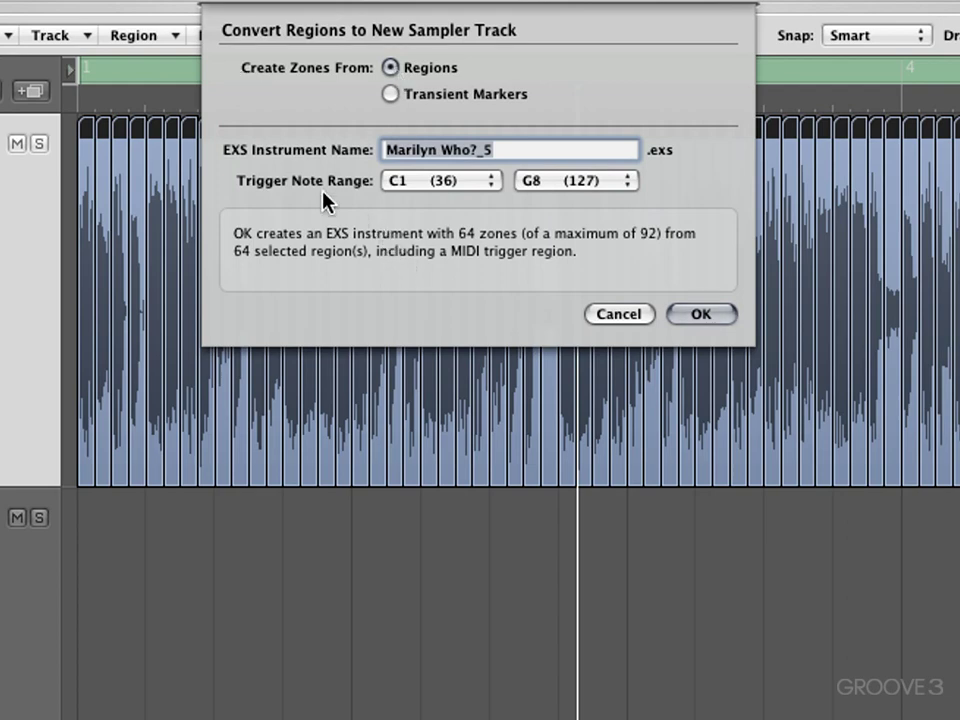
click(549, 152)
key(BackSpace)
key(BackSpace)
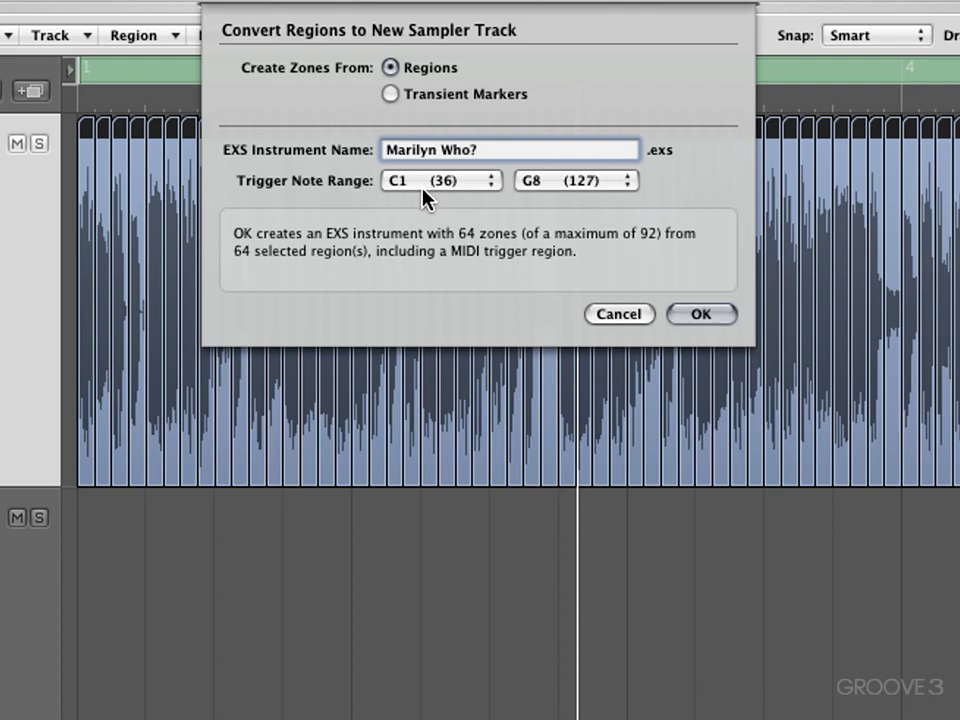
click(703, 316)
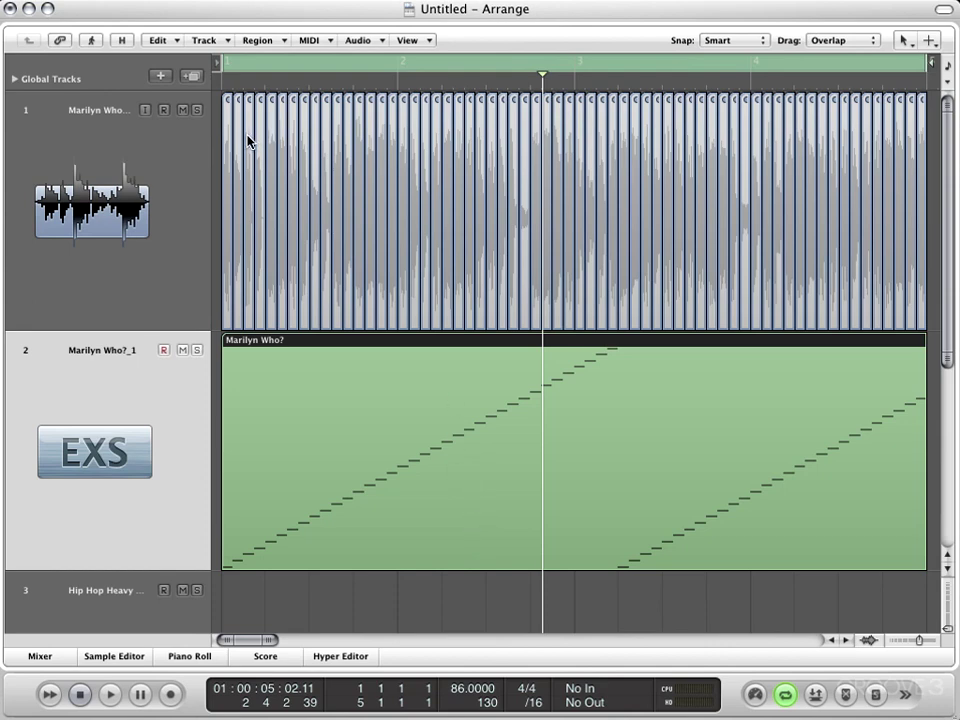
key(space)
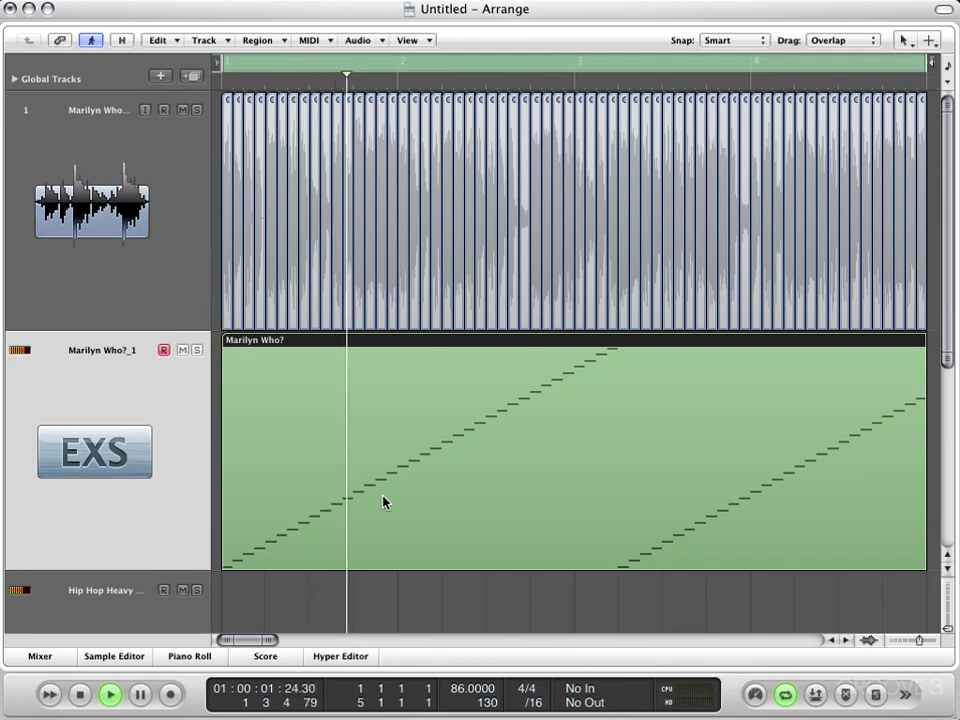
key(space)
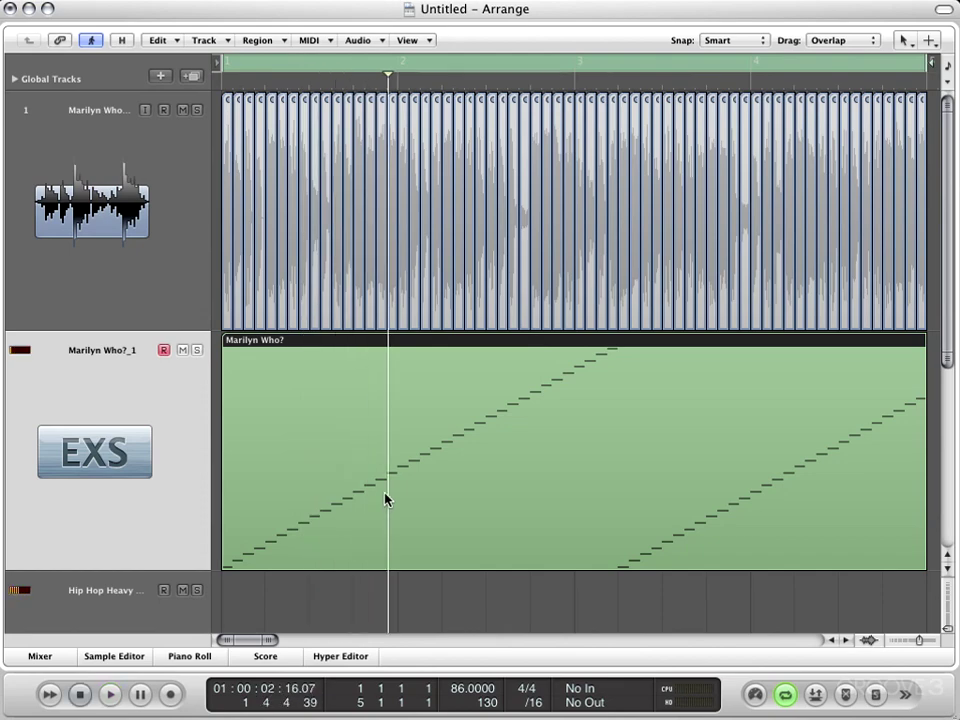
Open the EXS24 Instrument Editor for Marilyn Who?_1 and audition the slice zones key by key.
double_click(150, 474)
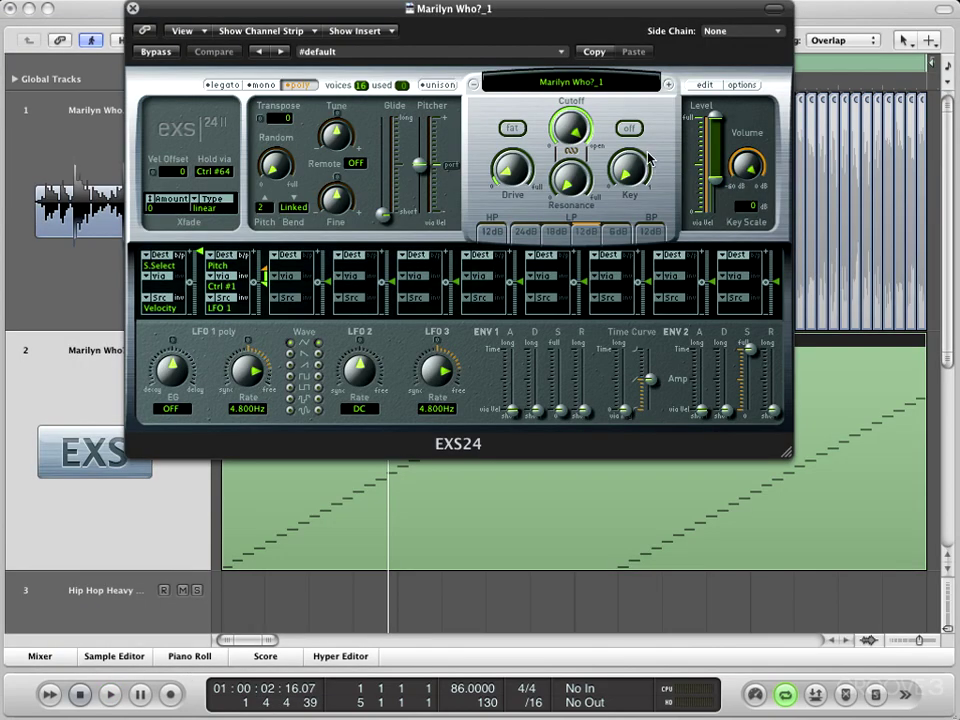
click(704, 85)
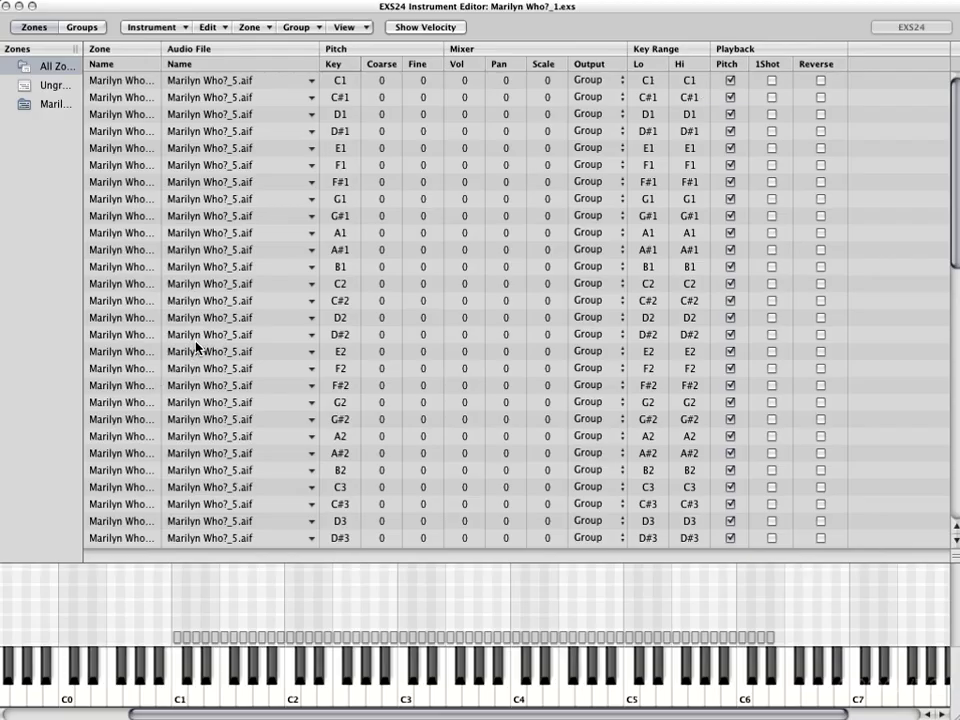
scroll(188, 285, down, 9)
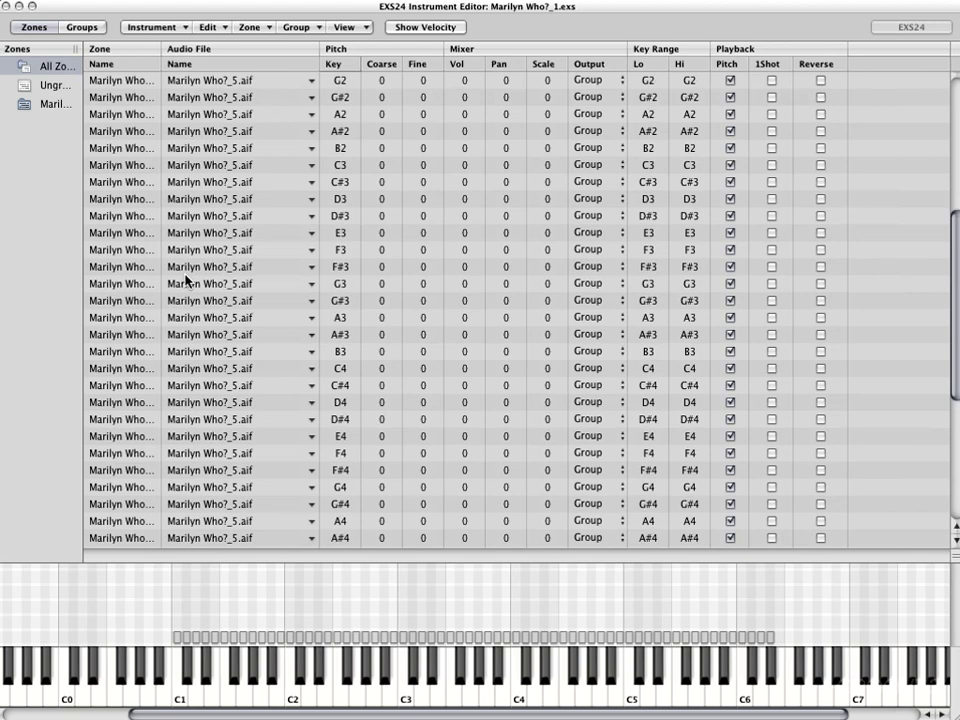
scroll(188, 283, down, 3)
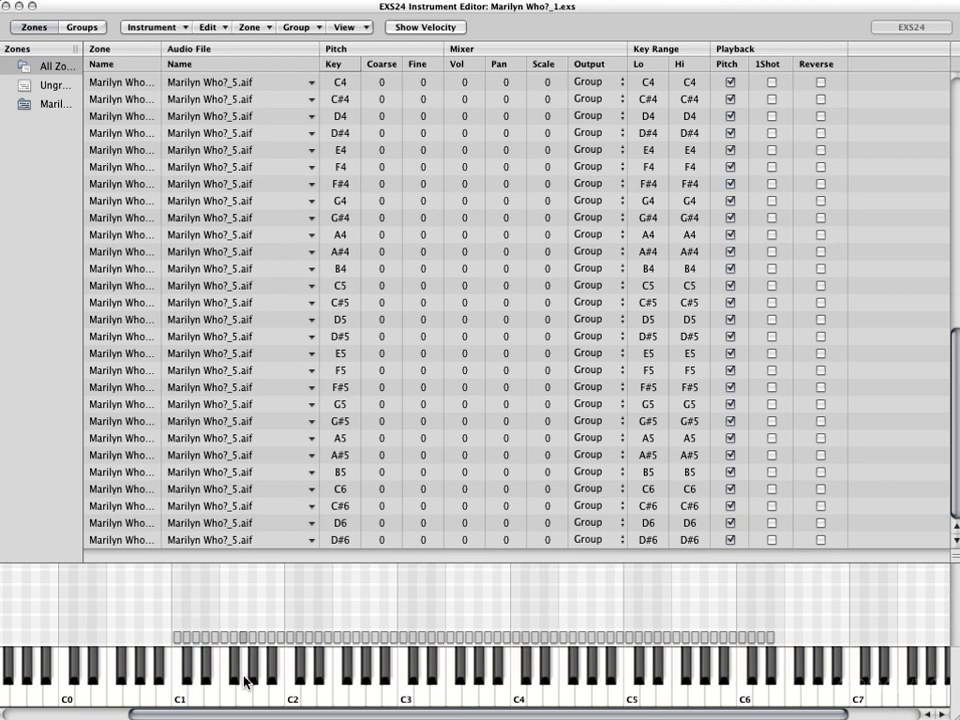
mouse_move(296, 688)
mouse_down()
mouse_move(354, 705)
mouse_move(435, 681)
mouse_move(538, 682)
mouse_up()
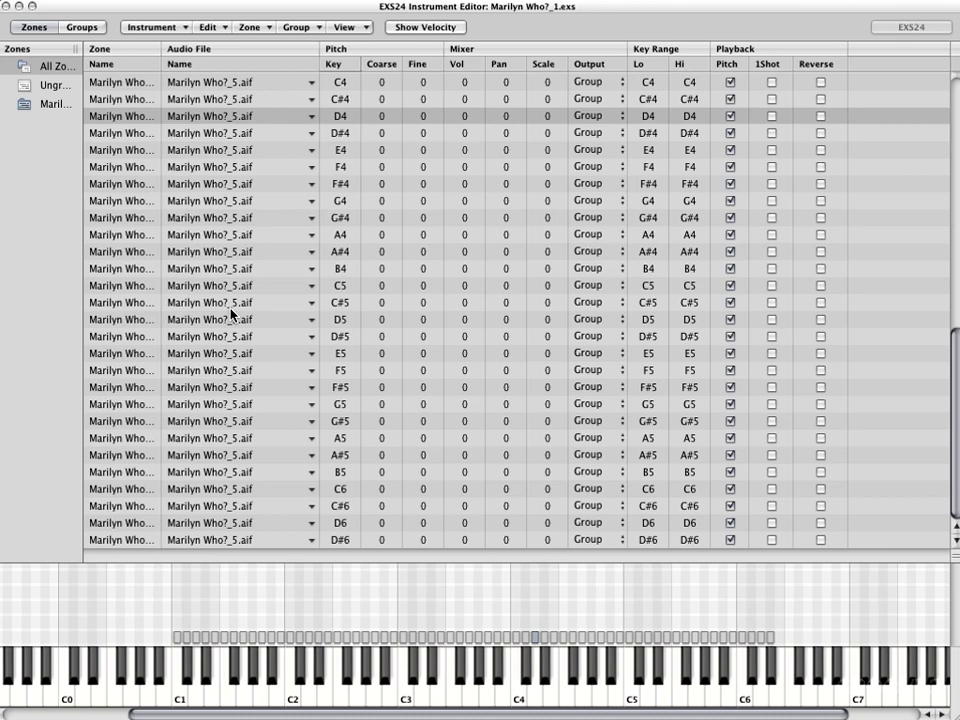
key(Down)
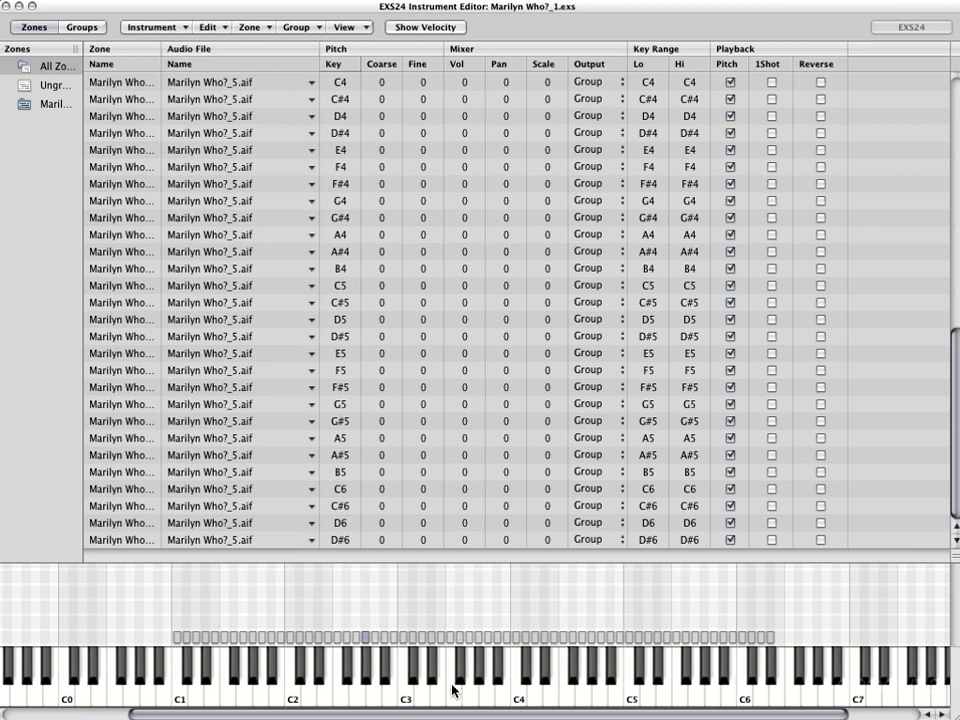
Close the zone editor and sampler windows, and enlarge the drum track.
click(5, 10)
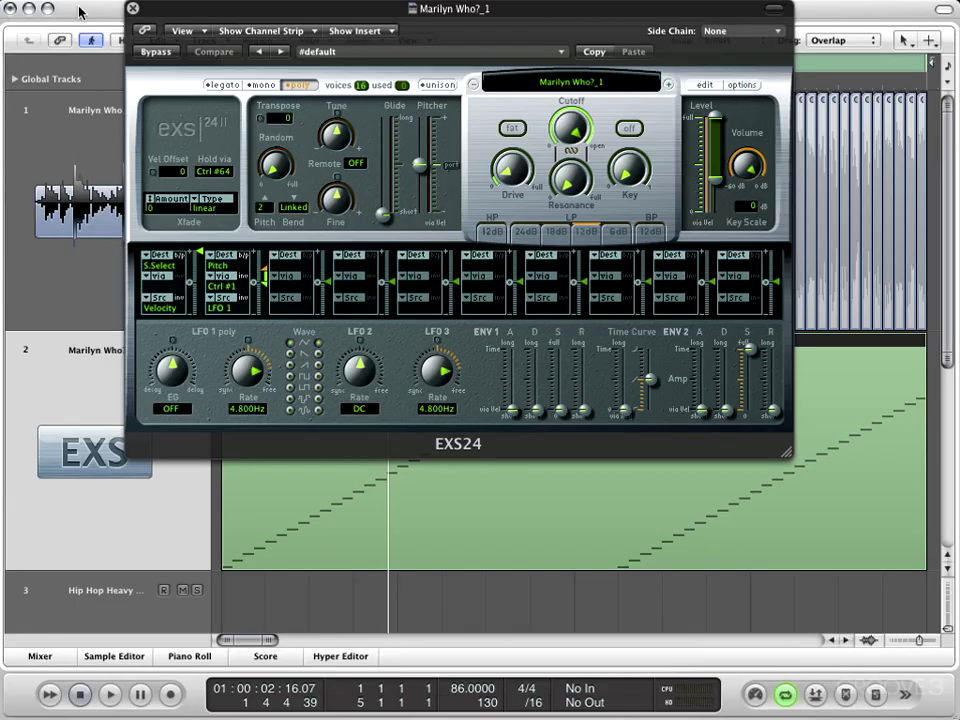
click(128, 12)
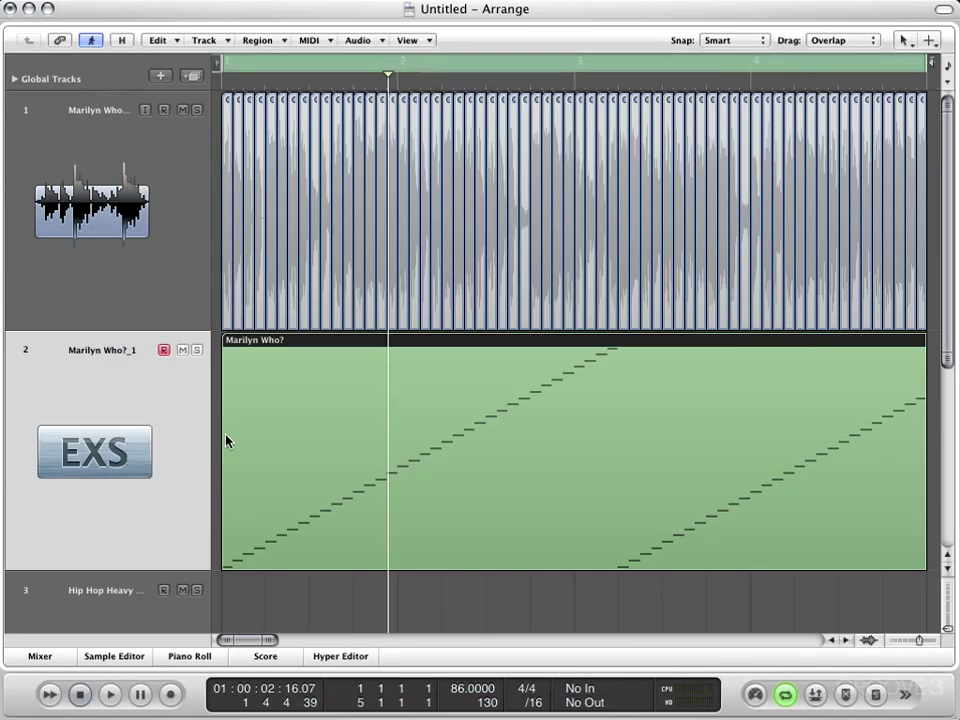
ctrl+alt+click(530, 487)
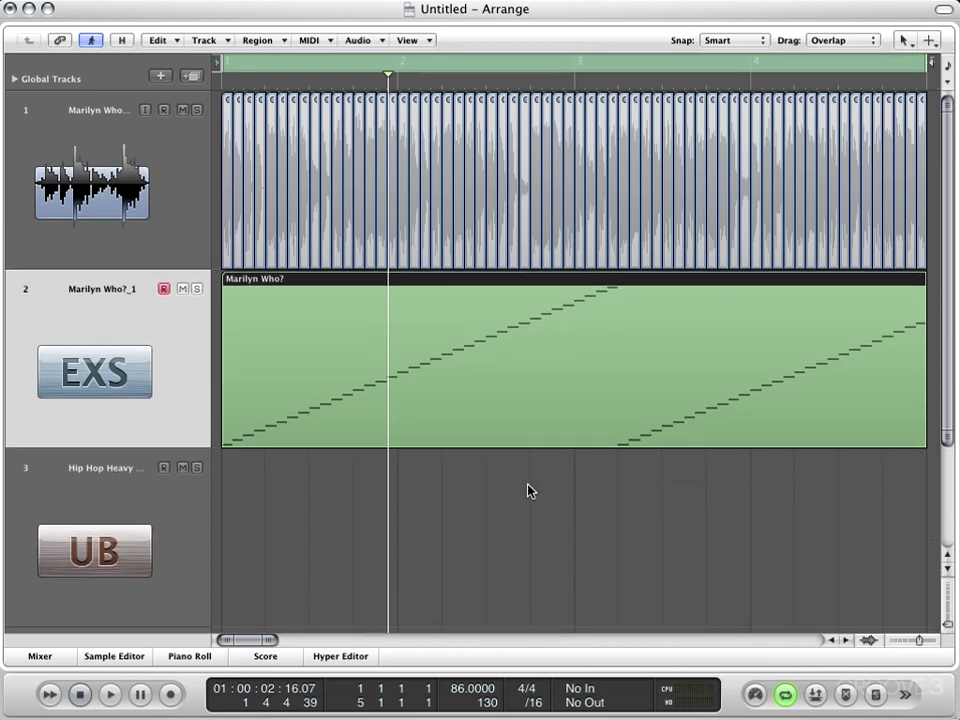
Open the sampler region in the Piano Roll, select all 64 notes, and open Functions.
double_click(561, 396)
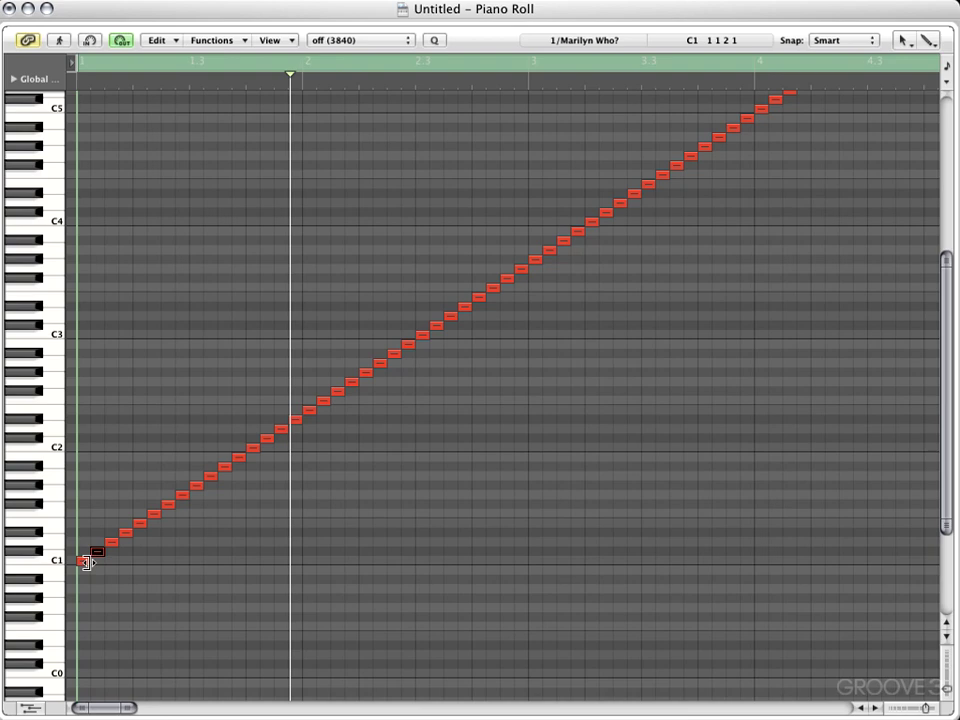
click(83, 562)
scroll(471, 471, up, 5)
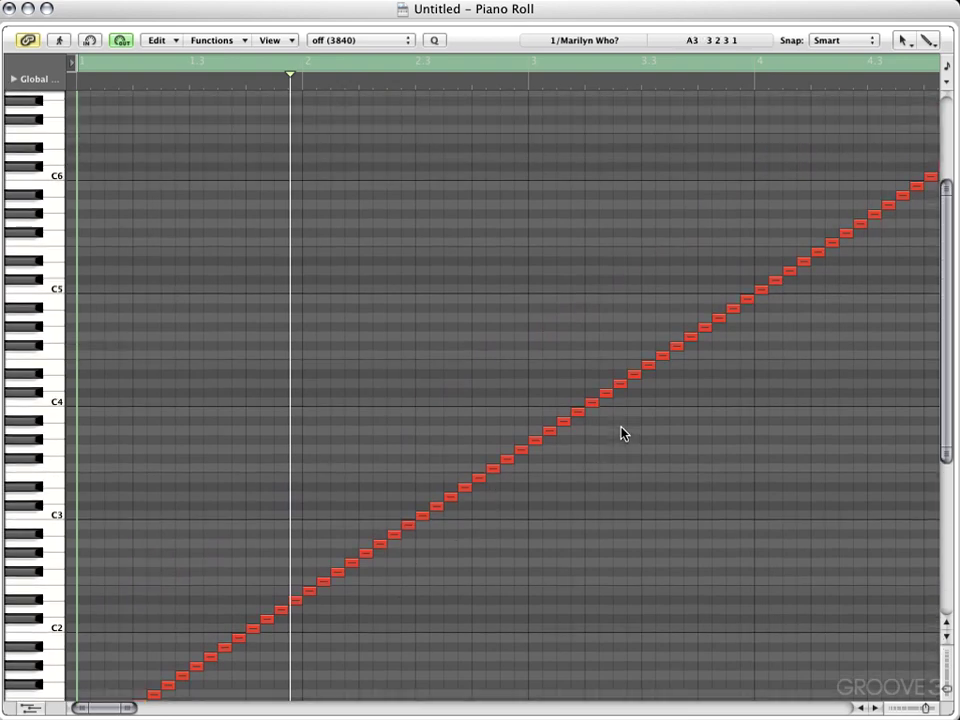
scroll(617, 435, right, 5)
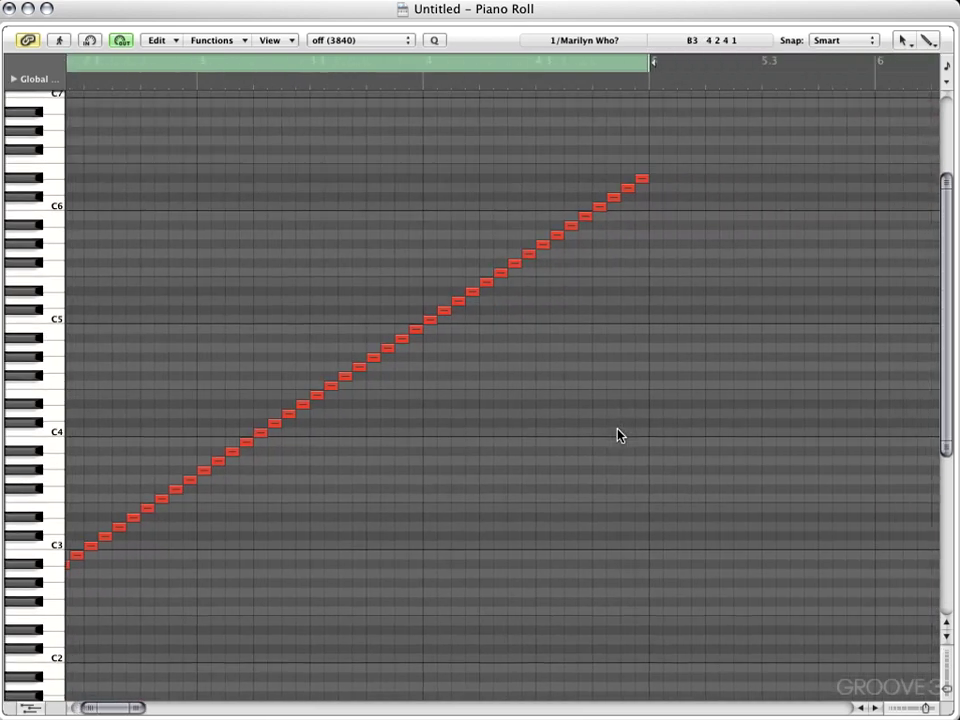
click(642, 181)
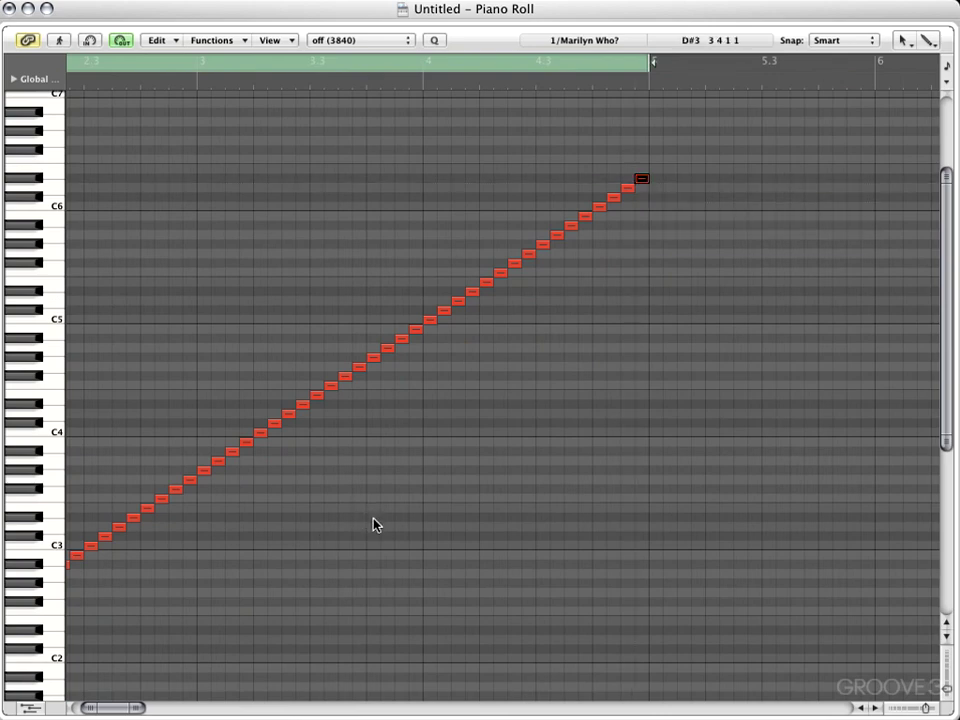
key(super+a)
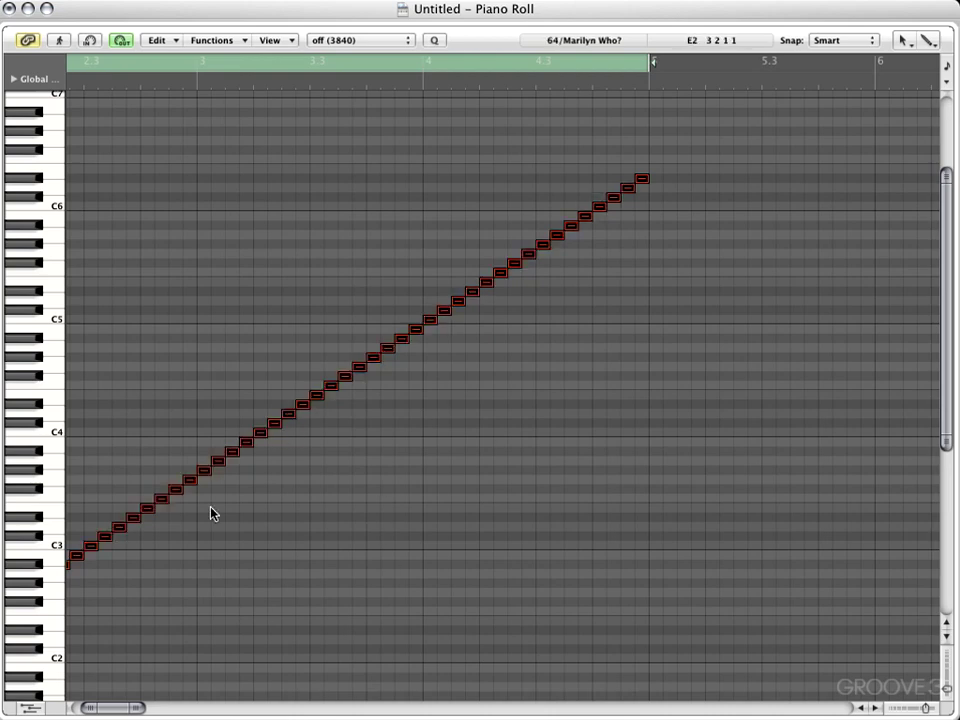
click(215, 42)
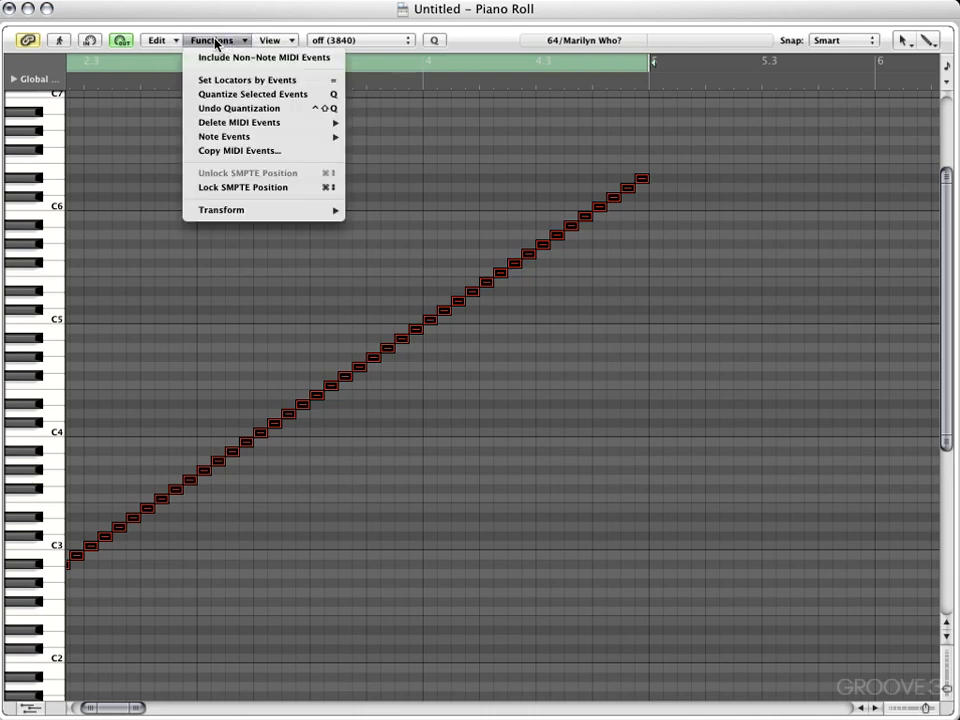
mouse_move(230, 211)
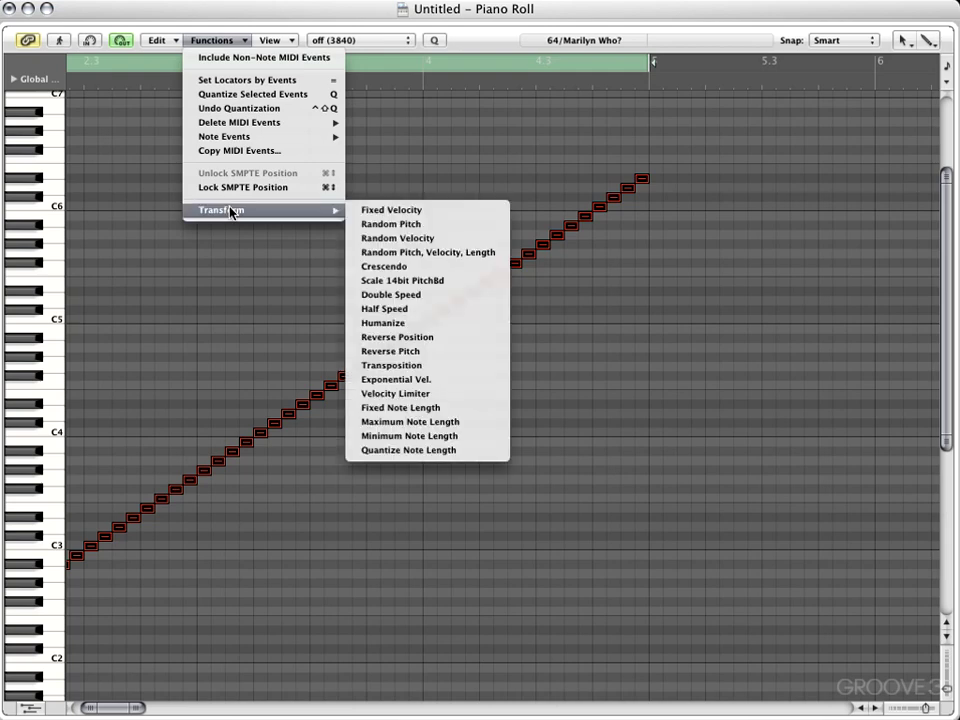
Choose the Transposition transform and set its pitch operation to Random.
click(419, 366)
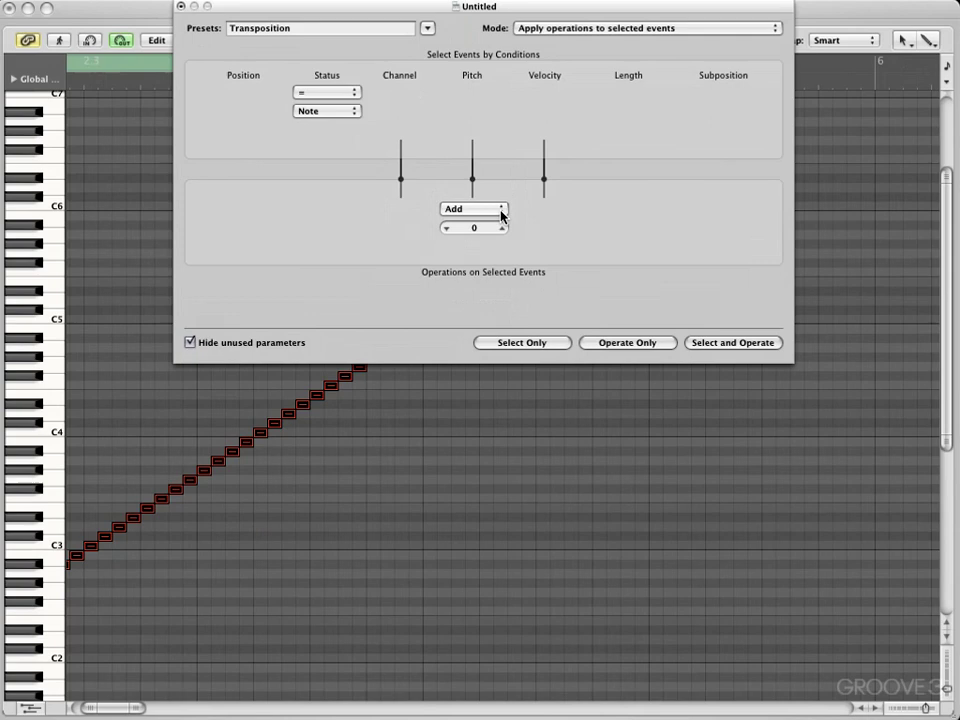
click(501, 213)
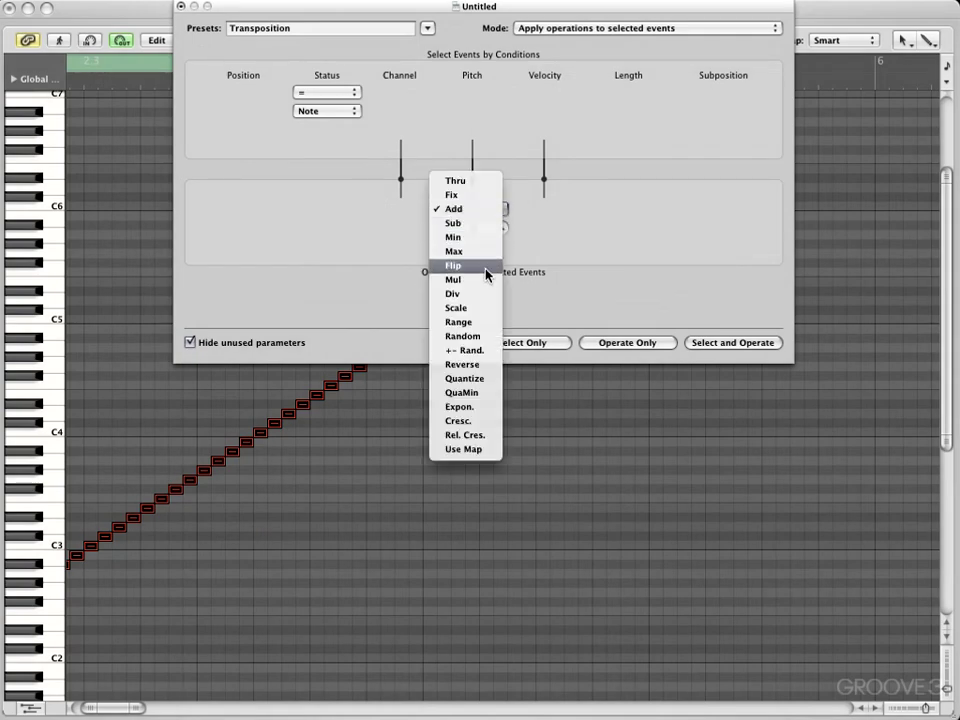
click(481, 340)
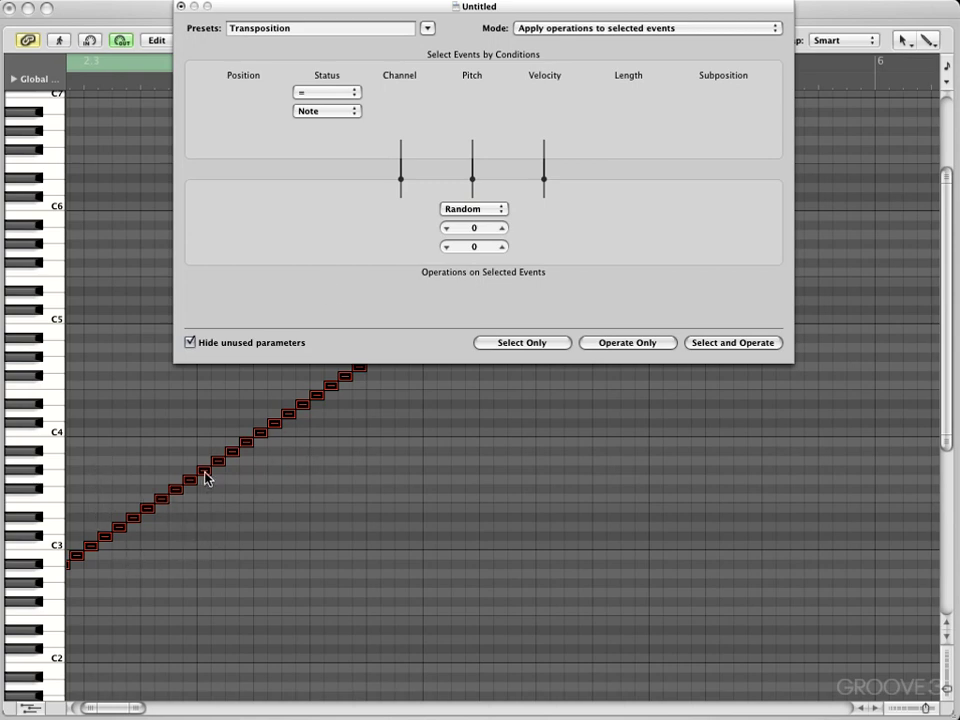
Set the random pitch range to C1–D#6, apply it to the selected notes, and play back.
click(474, 229)
scroll(463, 249, up, 5)
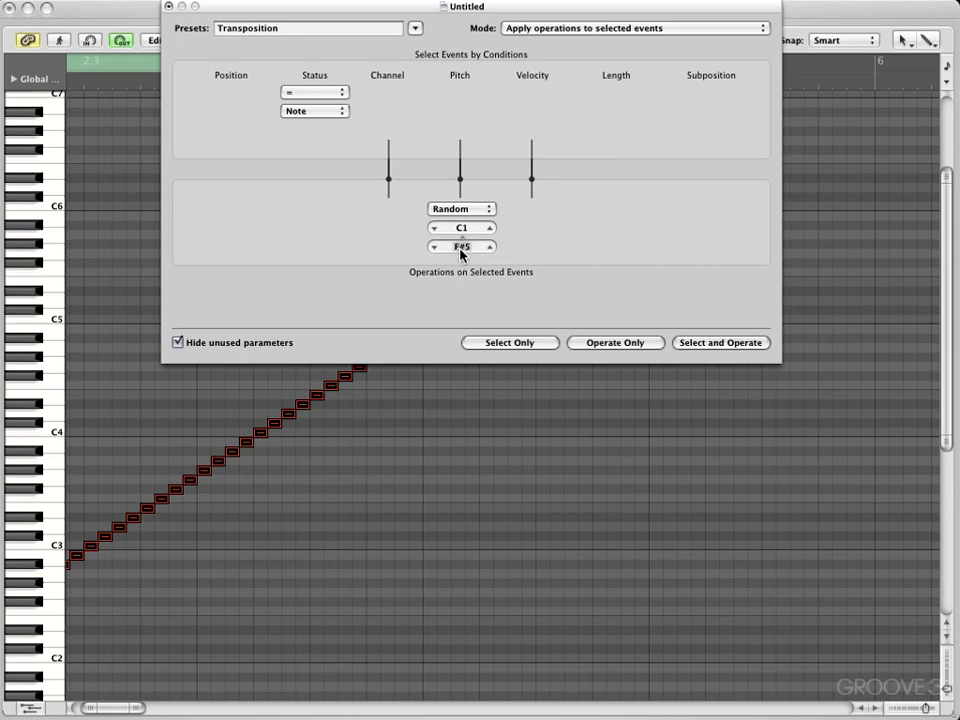
double_click(461, 248)
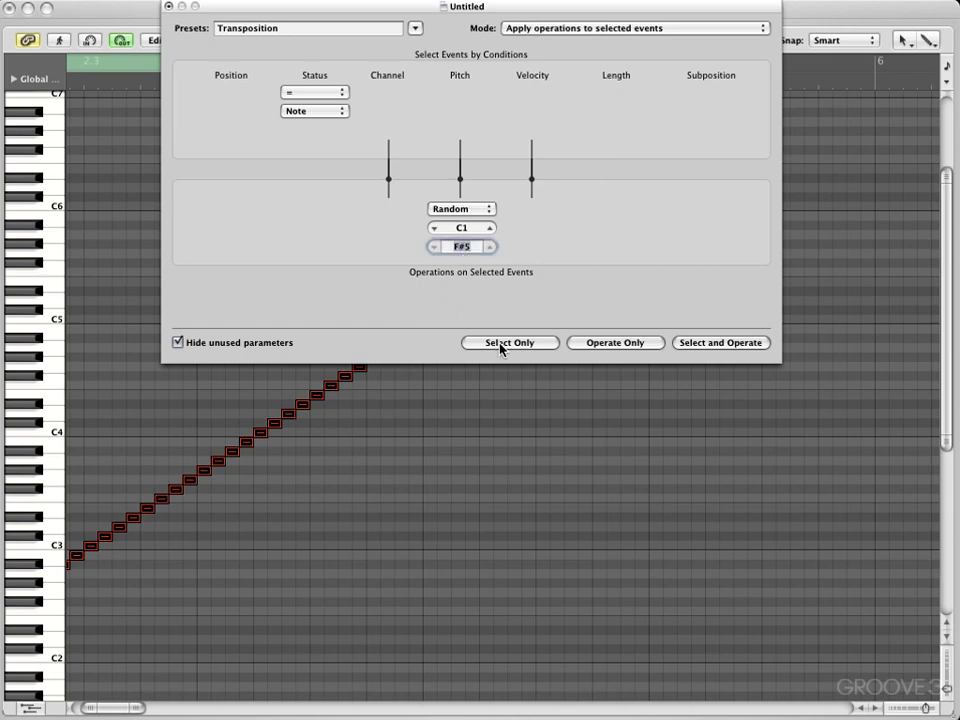
text(d#6)
key(Return)
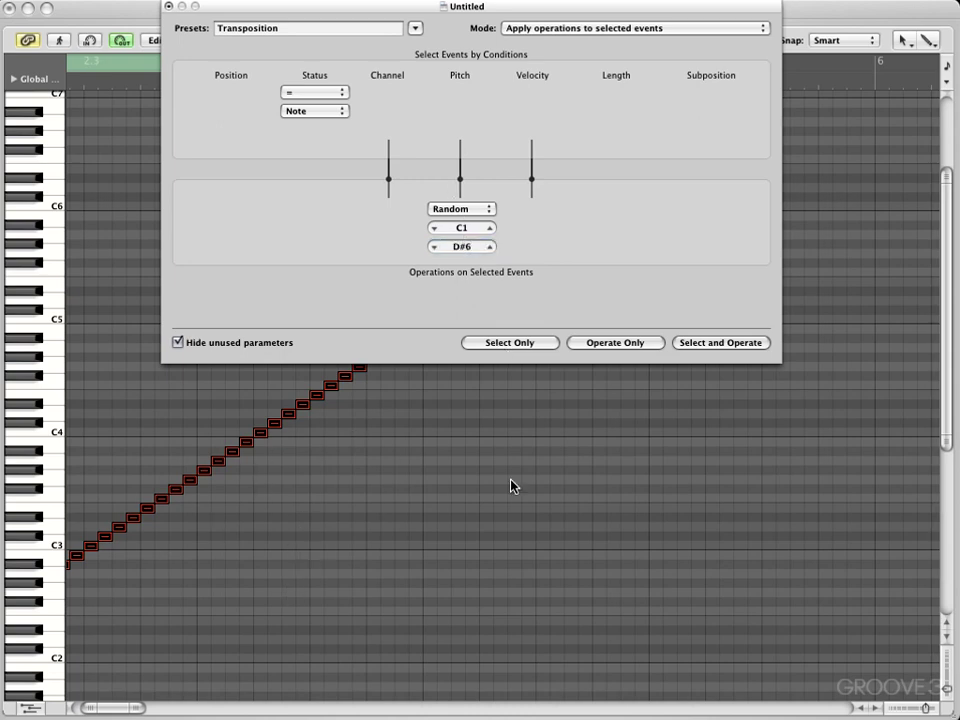
click(634, 342)
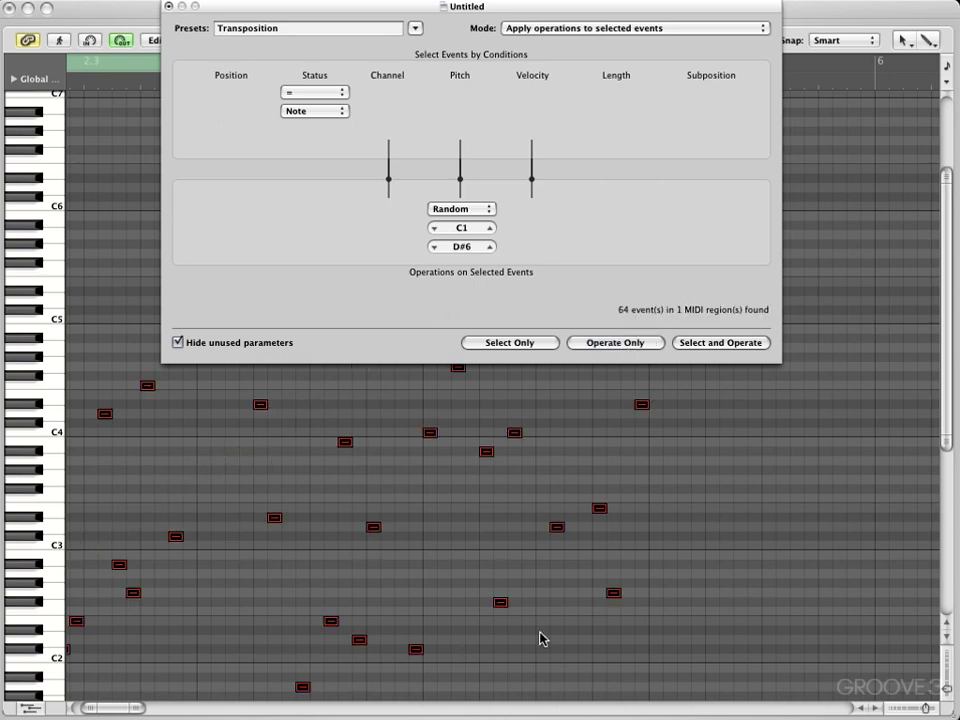
key(space)
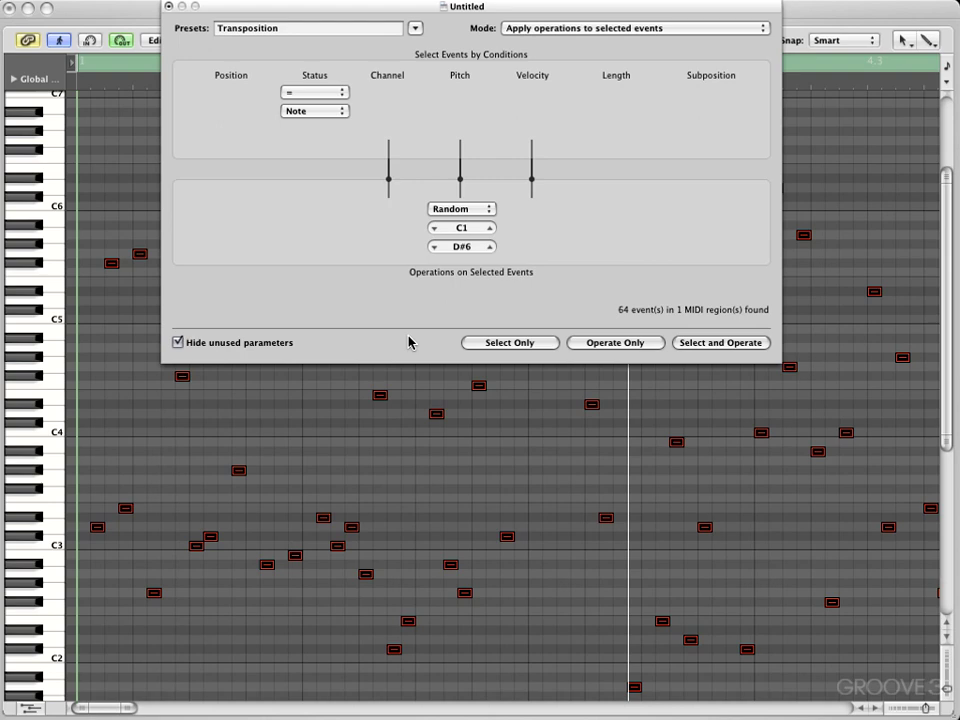
Close the Transform and Piano Roll, select the Hip Hop Heavy track, and record drums from bar 1.
click(169, 6)
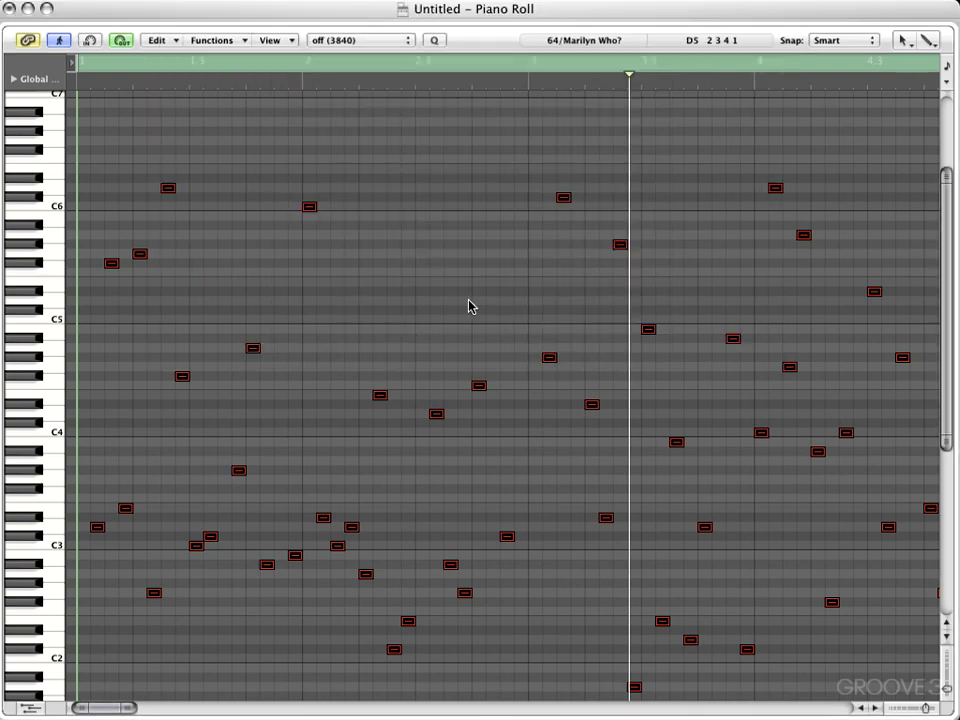
key(super+w)
click(128, 531)
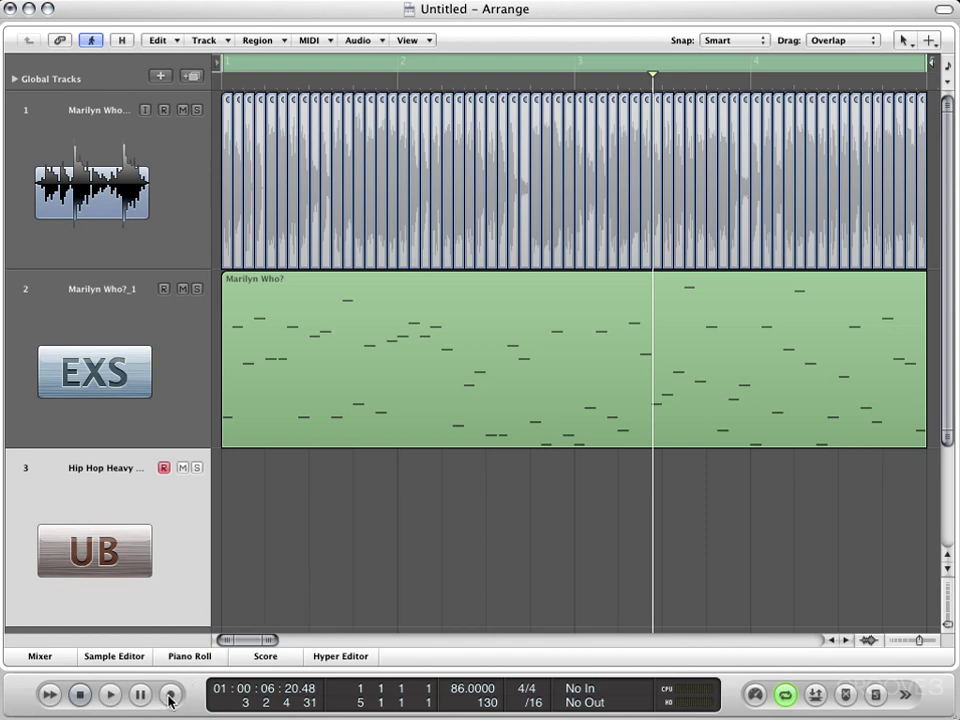
key(x)
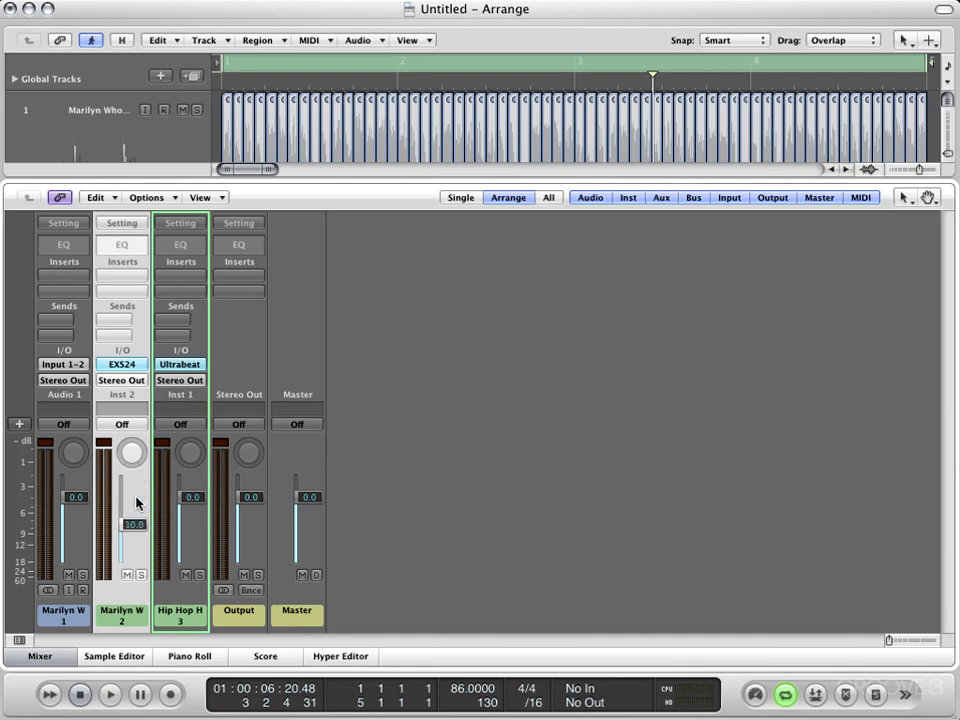
click(45, 657)
click(80, 694)
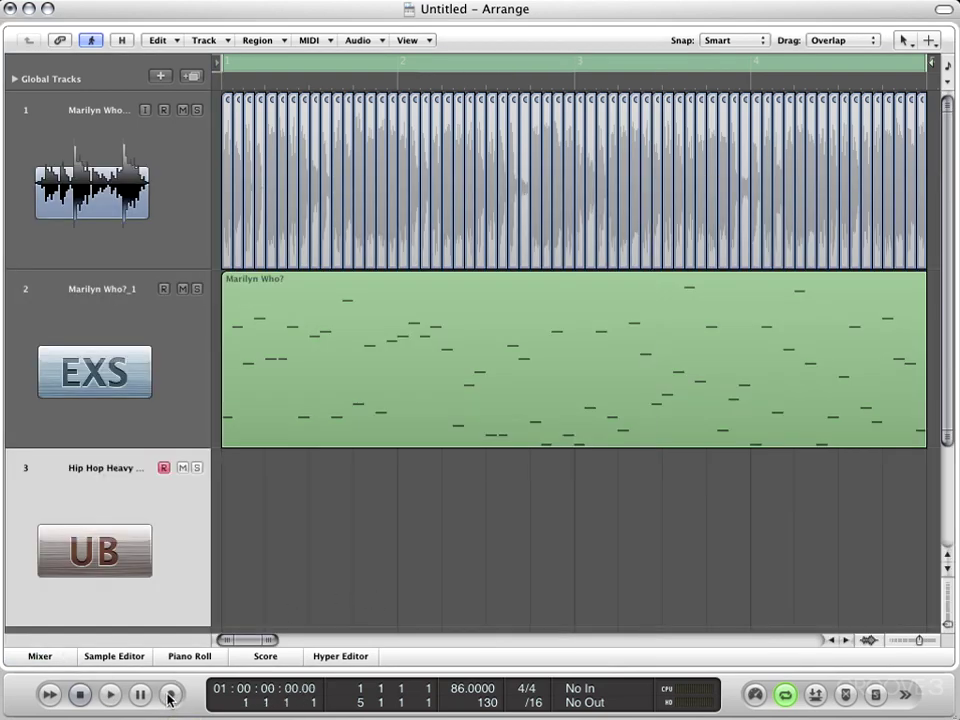
click(170, 695)
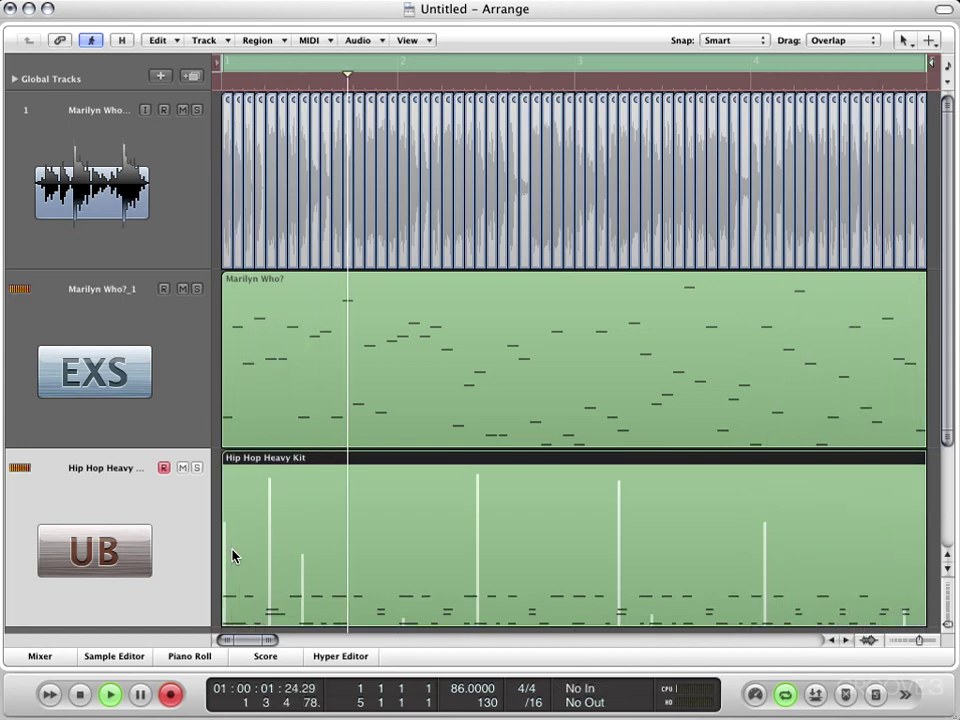
Stop the drum take, disarm track 3, and mute the sampler and drum MIDI regions.
key(space)
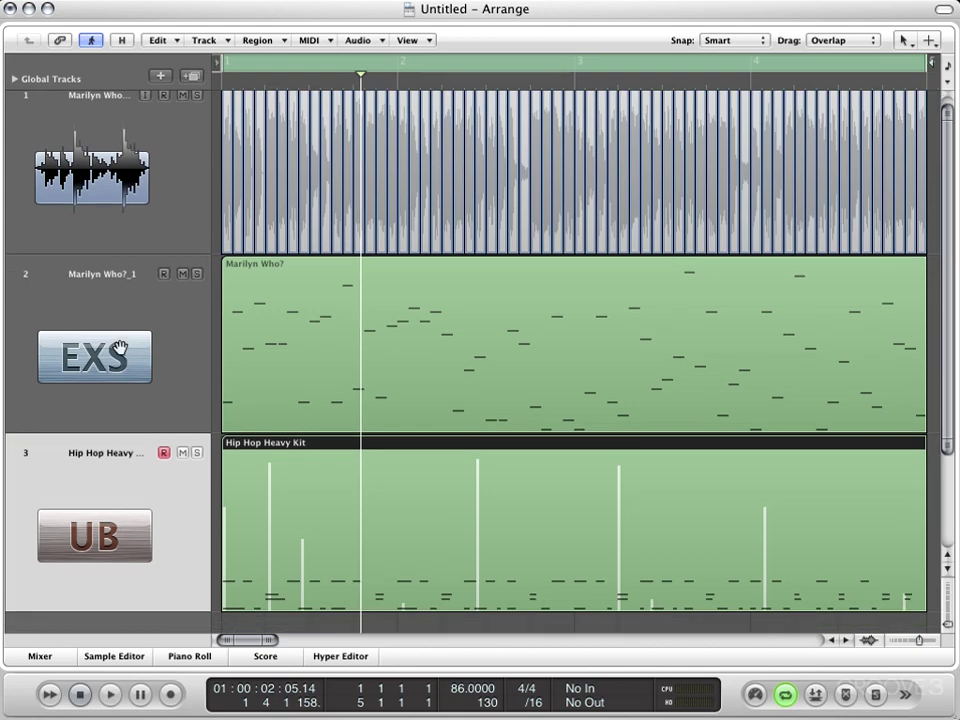
click(165, 454)
drag(587, 627, 510, 410)
key(m)
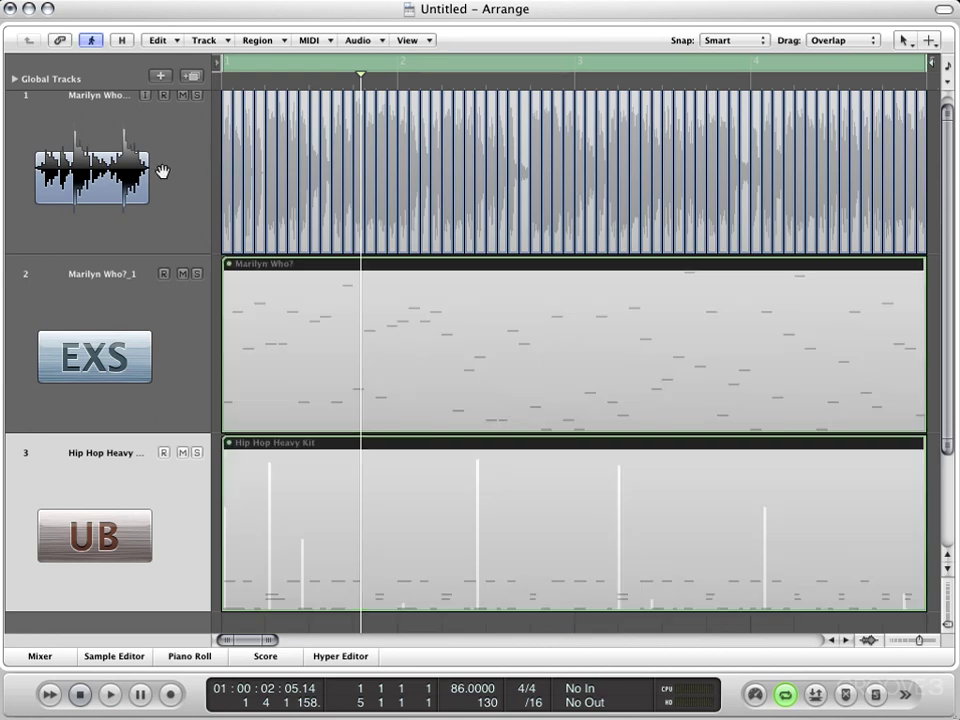
Play the original loop alone, then unmute the MIDI regions, mute the loop, and play them with the drums.
click(161, 171)
key(space)
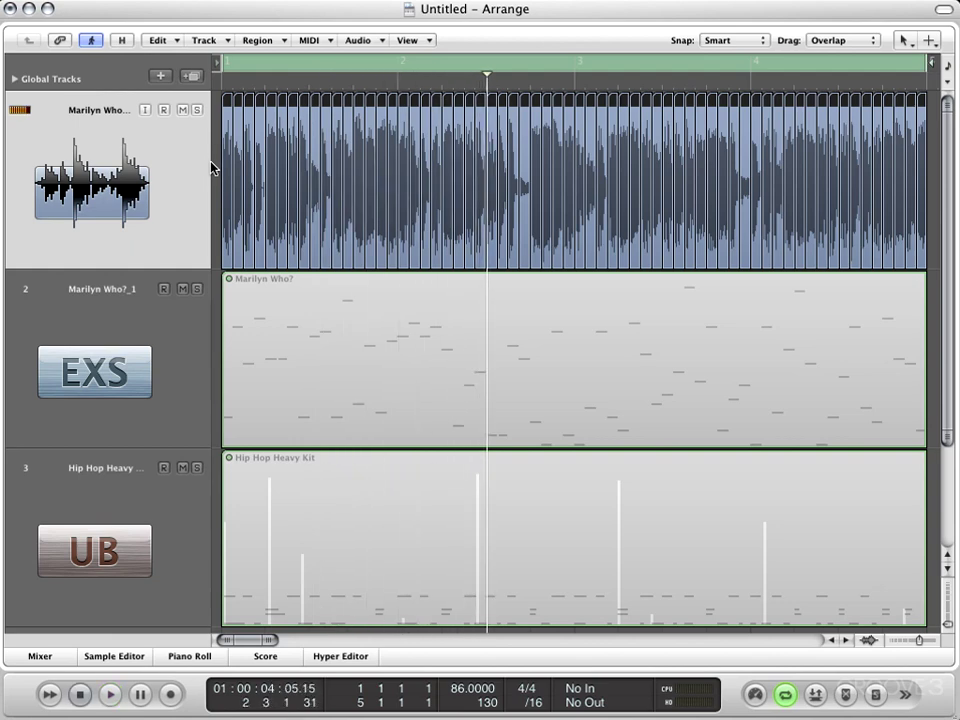
key(space)
key(super+a)
key(m)
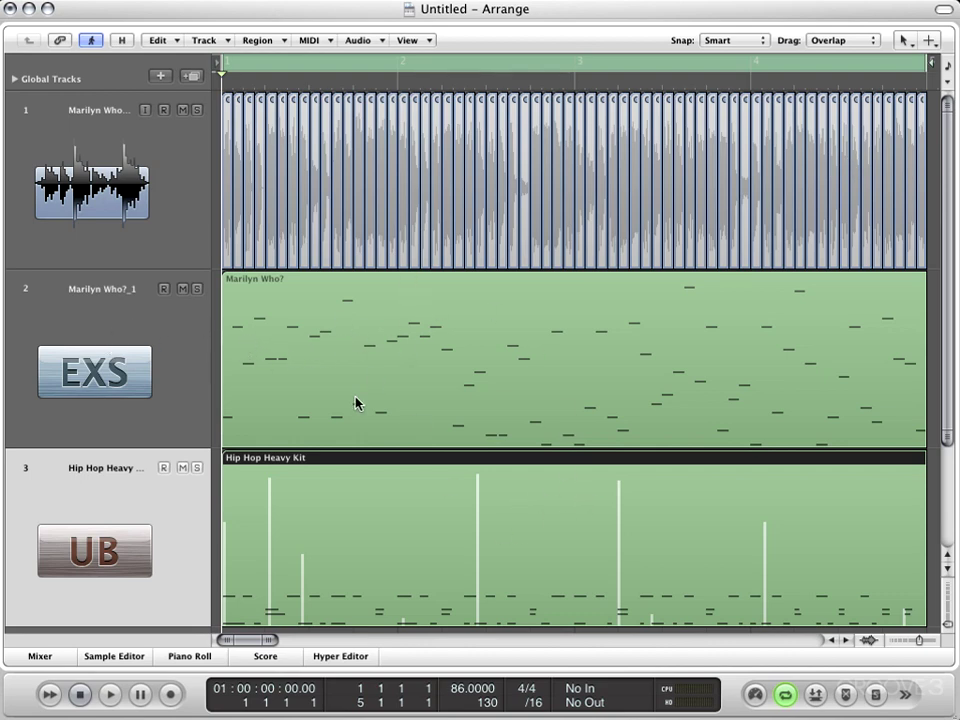
key(space)
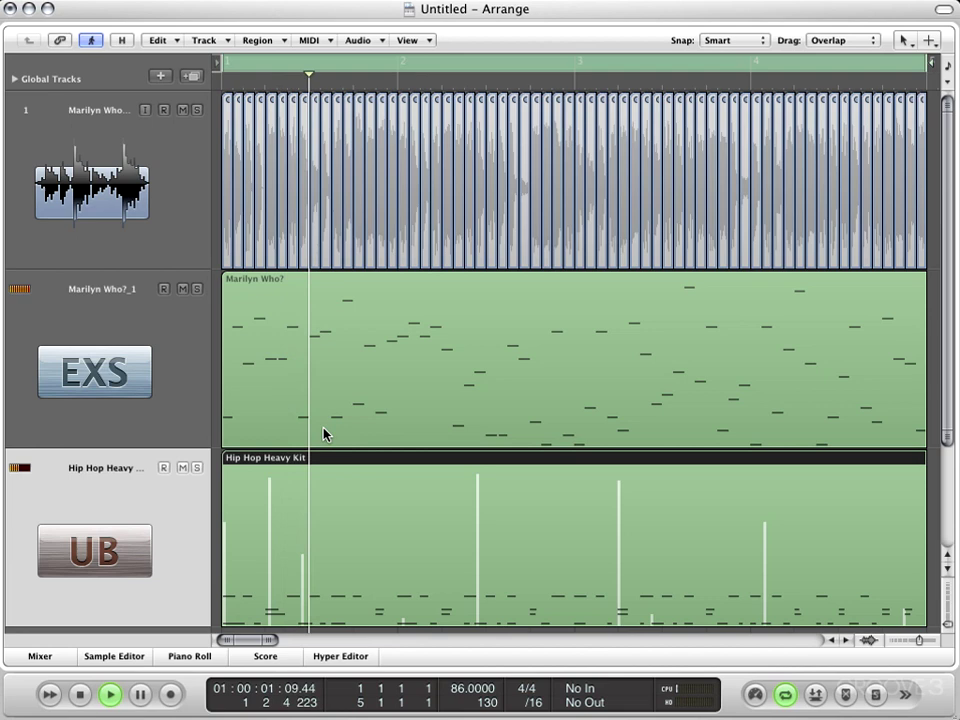